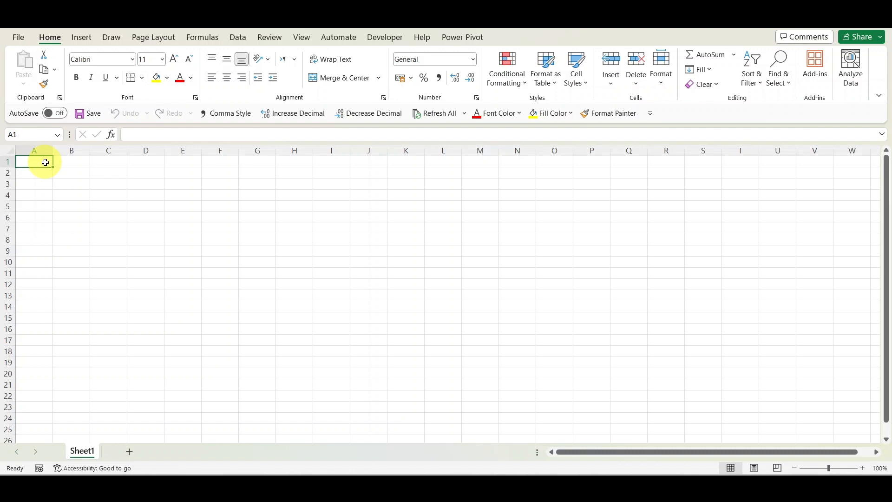
Examine the columns of the Customers, InvoiceHeader and InvoiceDetails sheets.
left_click(442, 36)
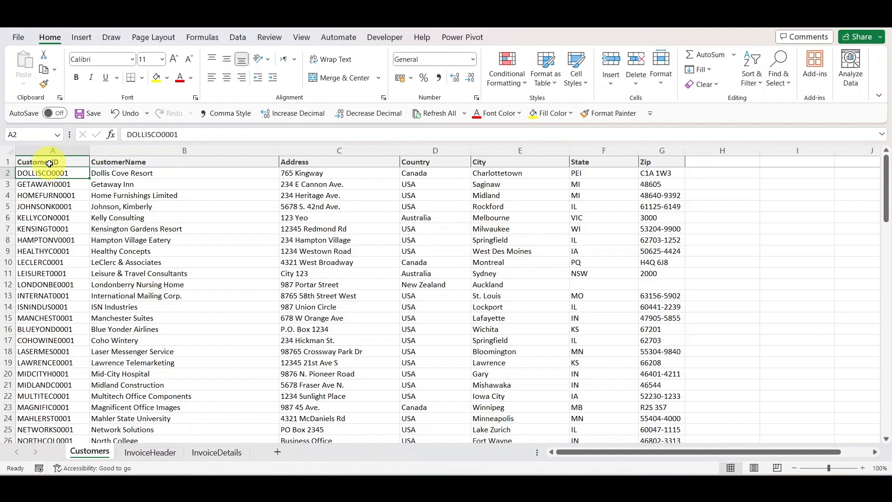
left_click(150, 452)
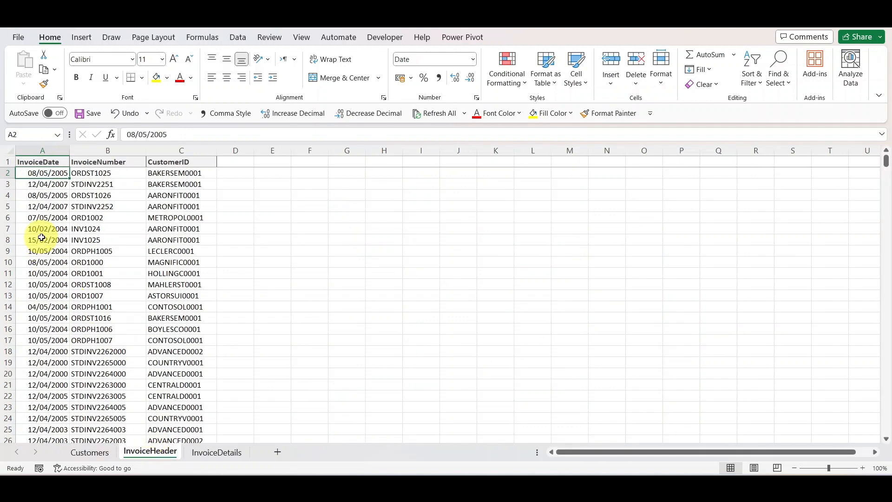
left_click(207, 453)
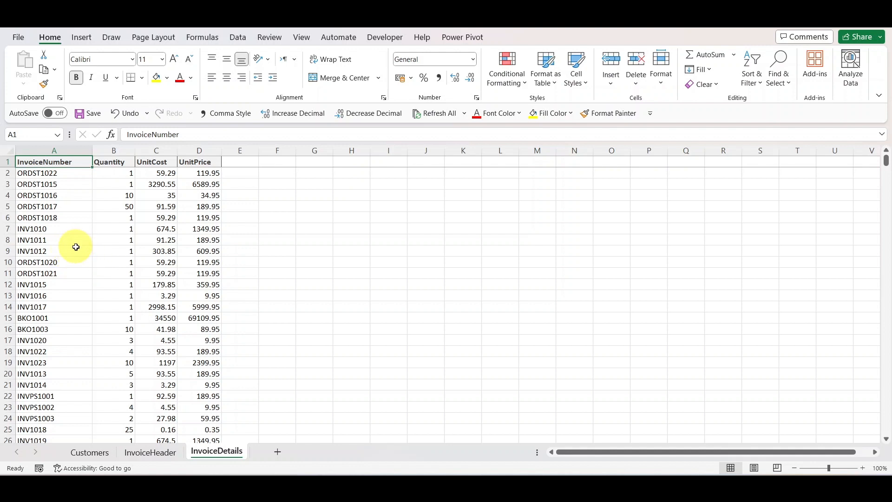
Convert the InvoiceDetails data range into a table with headers and name the table Inv_Details.
left_click(66, 192)
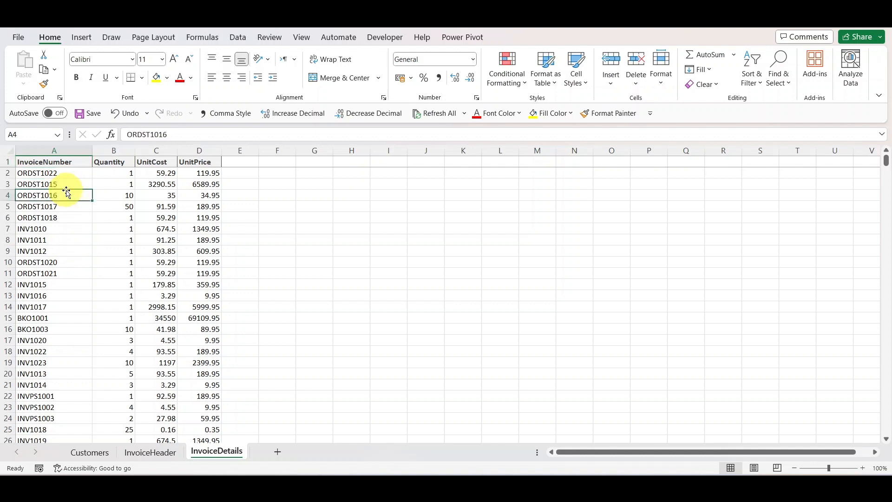
left_click(81, 38)
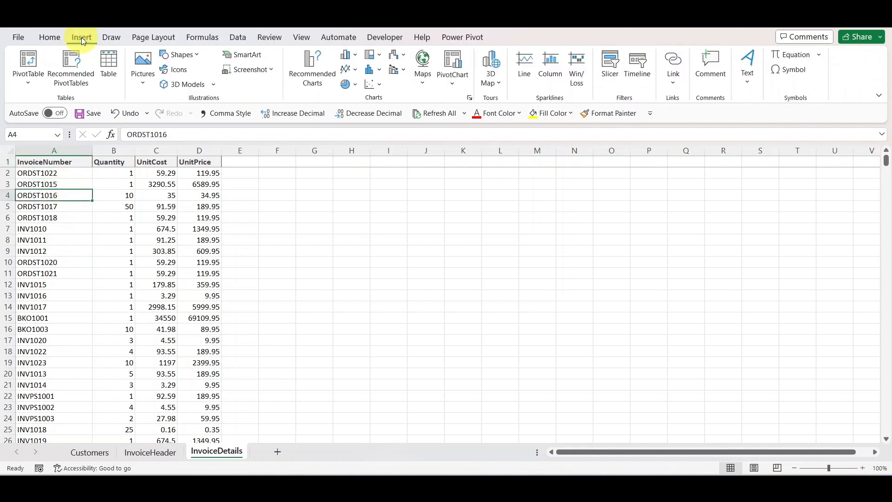
left_click(106, 63)
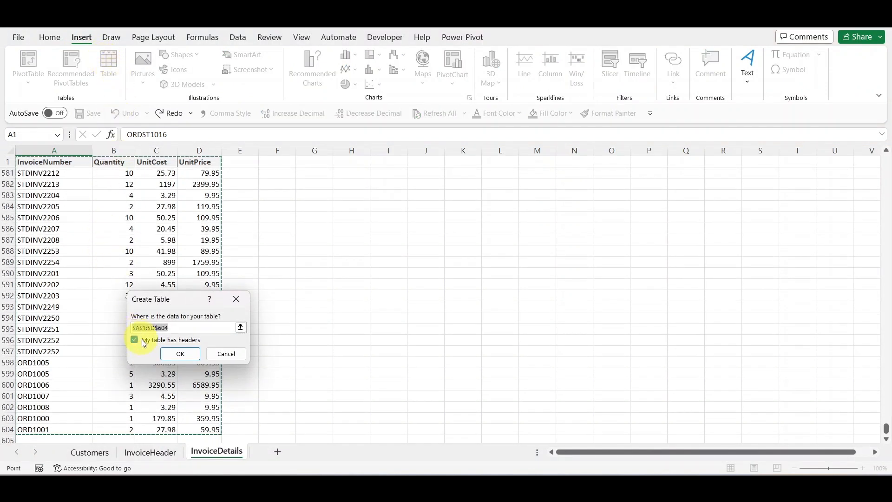
left_click(172, 357)
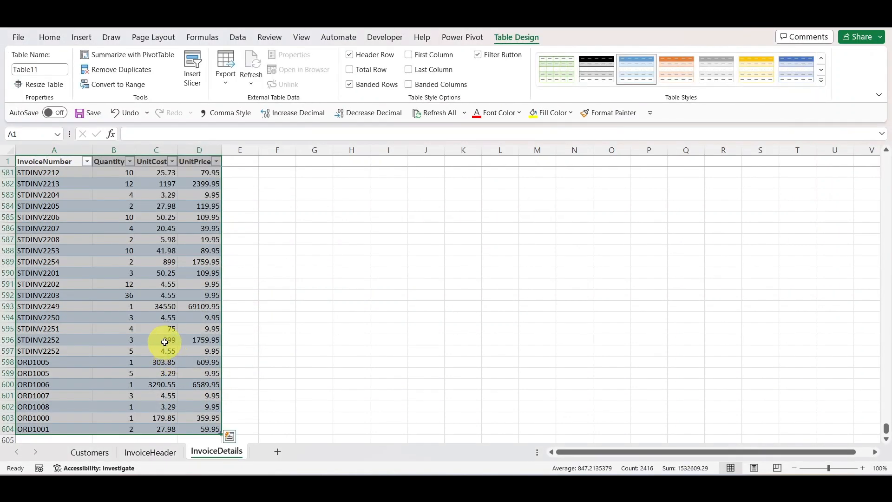
left_click(49, 68)
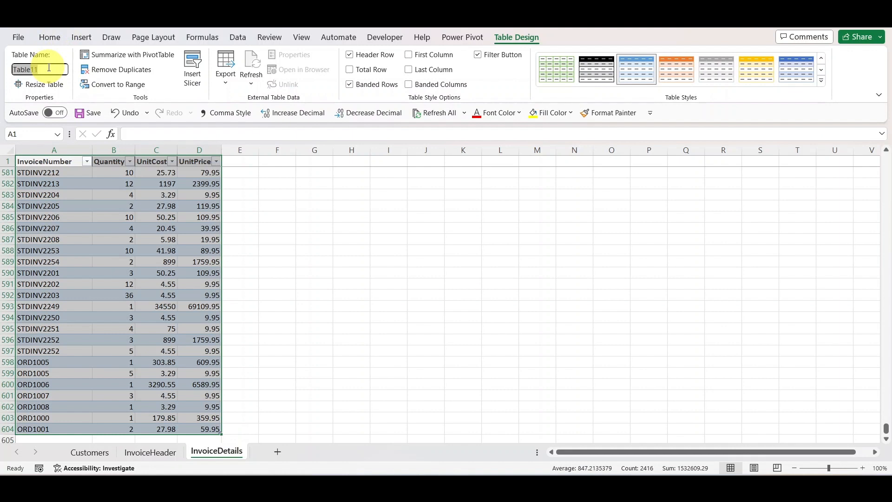
type("Inv_Details")
key("Return")
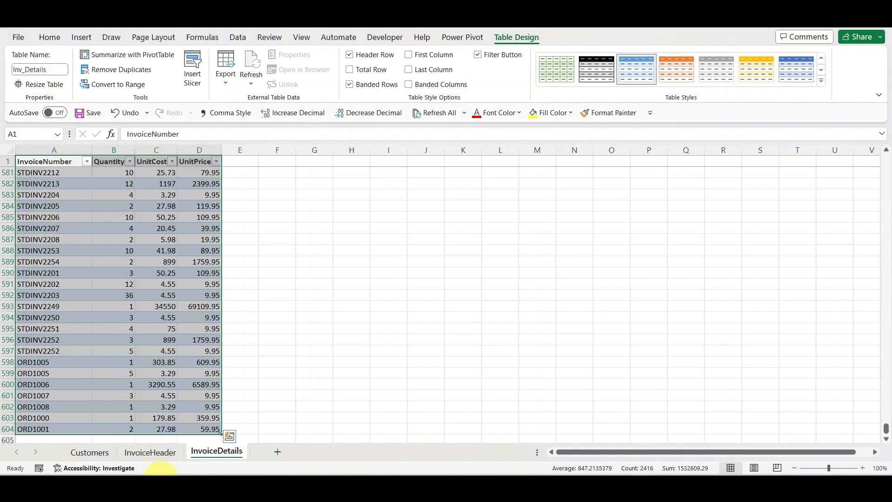
Convert the data on the InvoiceHeader sheet into a table with headers and name it Inv_Header.
left_click(150, 452)
left_click(100, 241)
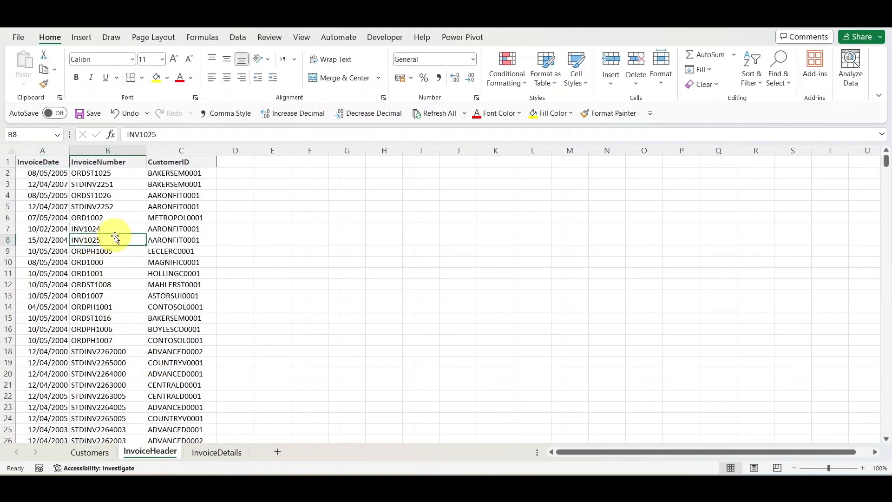
key("ctrl+t")
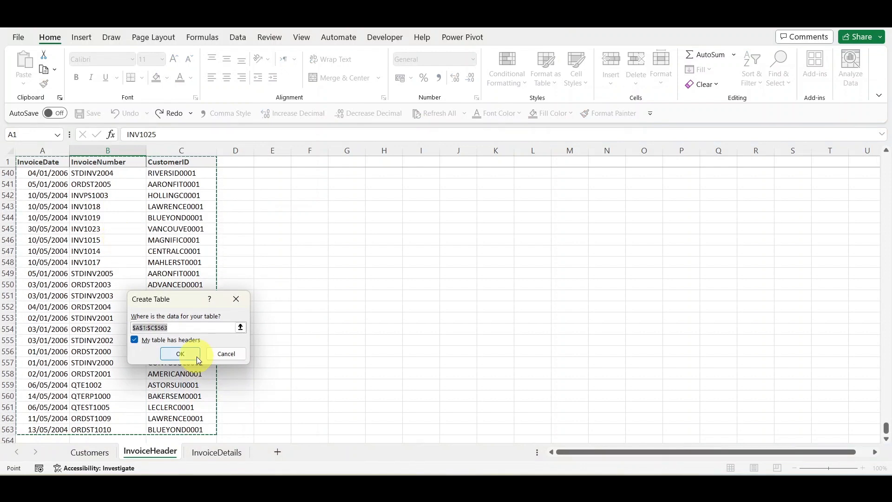
left_click(179, 353)
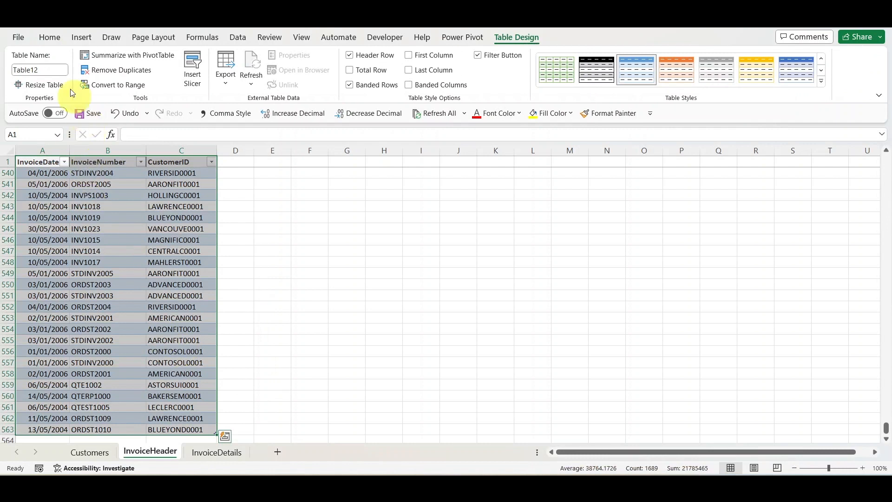
left_click(51, 70)
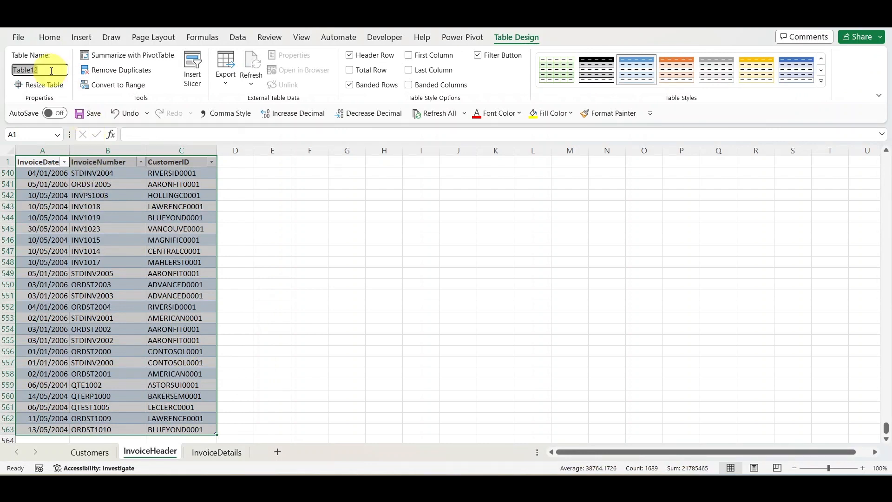
type("Inv_Header")
key("Return")
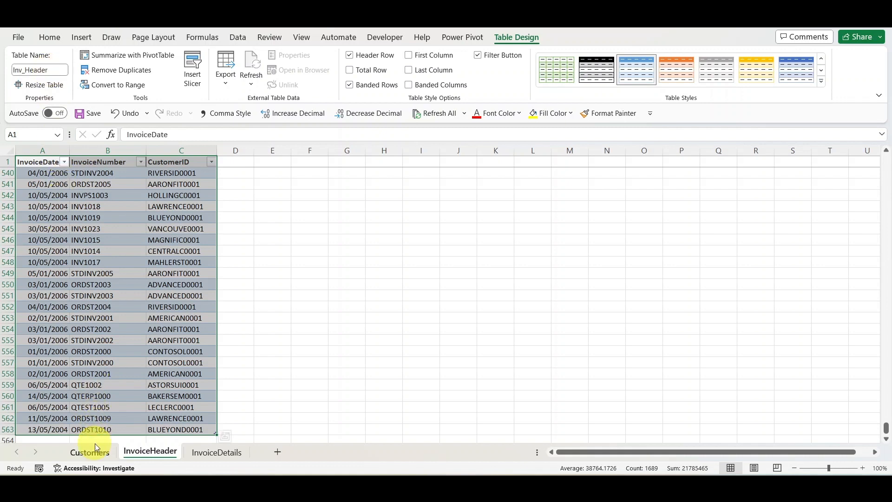
Convert the data on the Customers sheet into a table with headers and name it Customers.
left_click(96, 448)
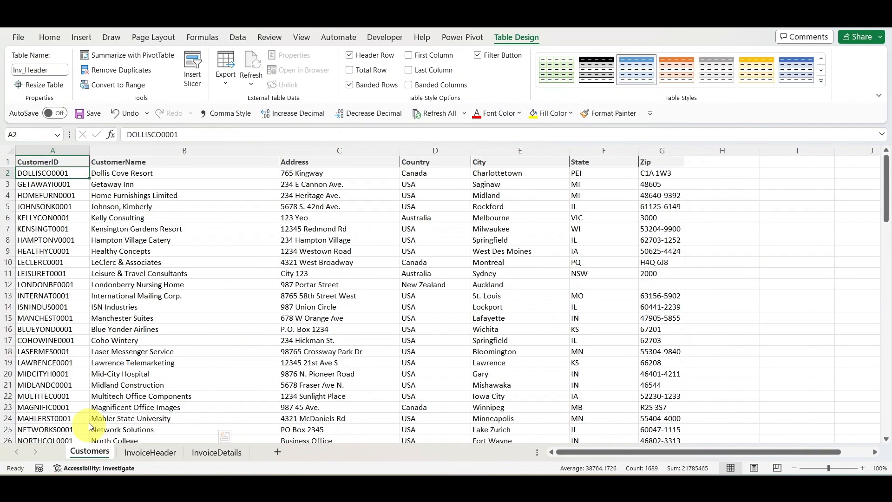
left_click(86, 38)
left_click(114, 72)
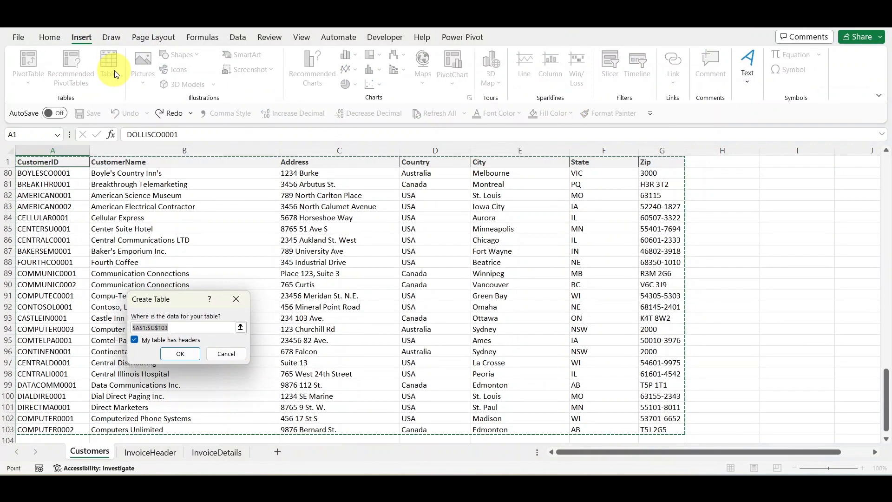
left_click(170, 353)
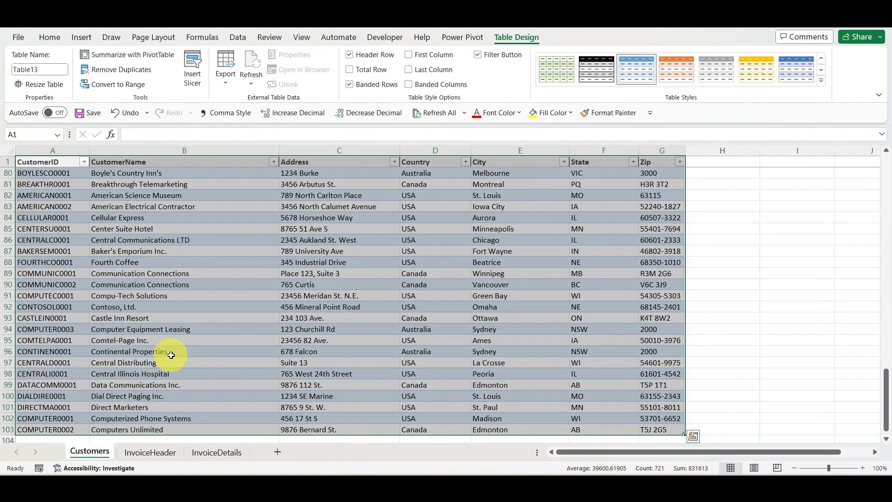
left_click(68, 71)
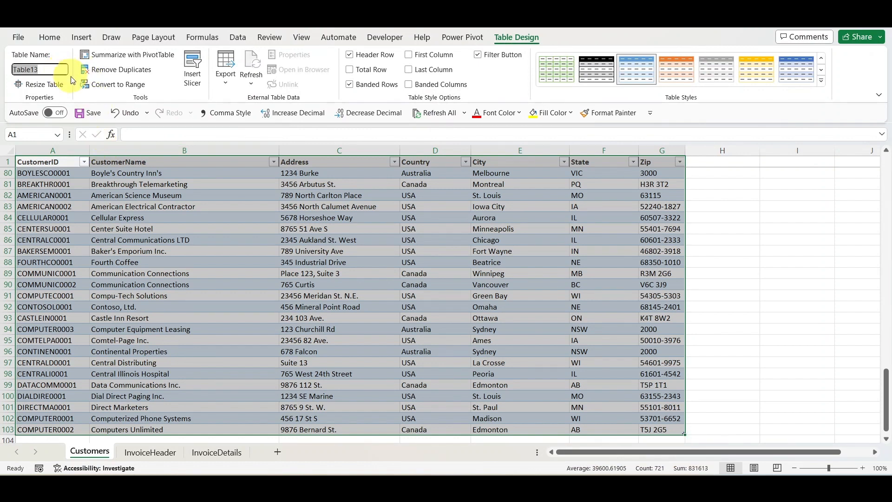
type("Customers")
key("Return")
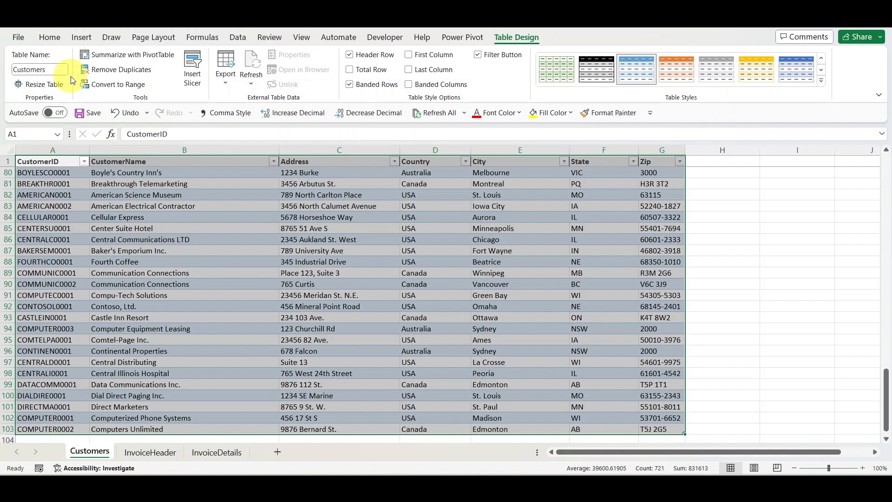
Add the Customers table to the Power Pivot data model, and return to the Excel workbook.
left_click(59, 204)
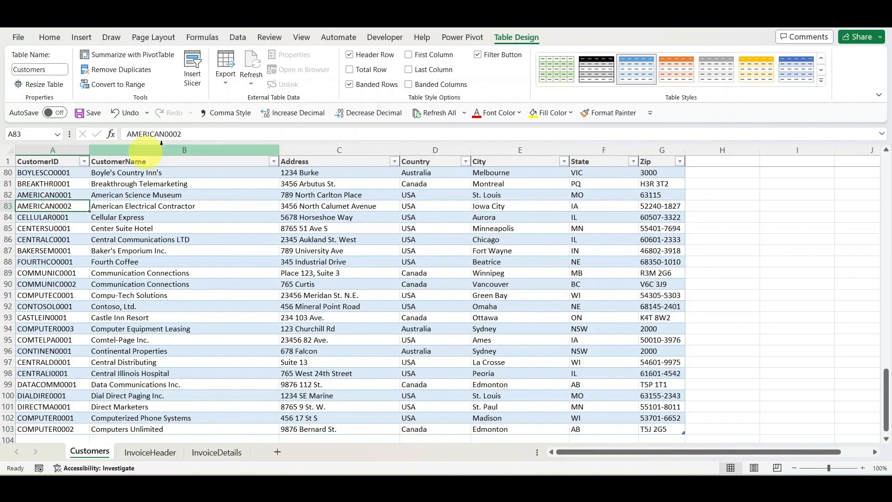
left_click(466, 39)
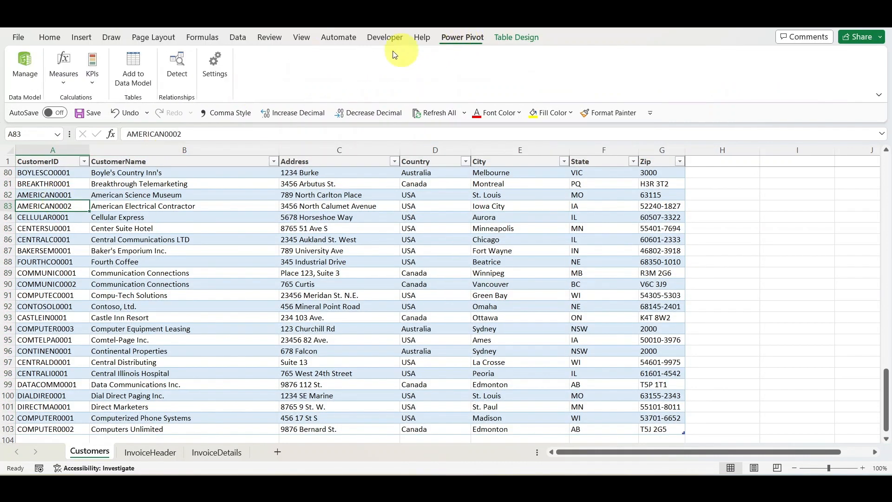
left_click(136, 76)
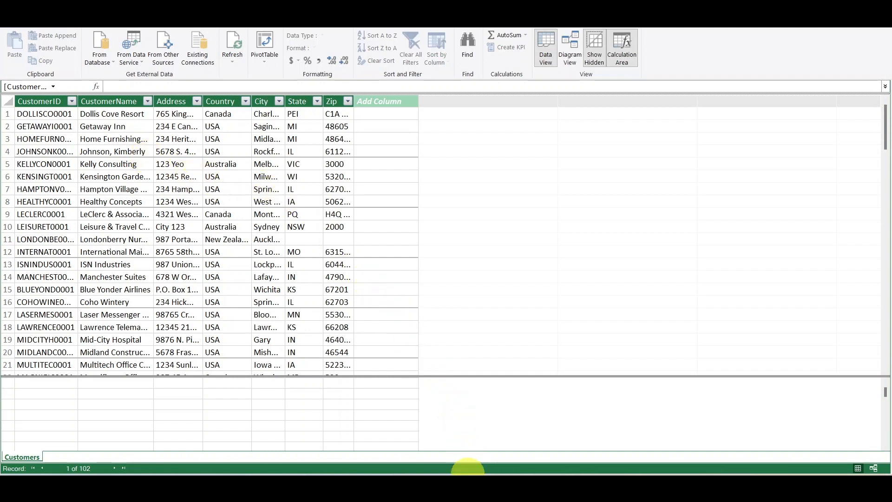
mouse_move(457, 473)
left_click(425, 438)
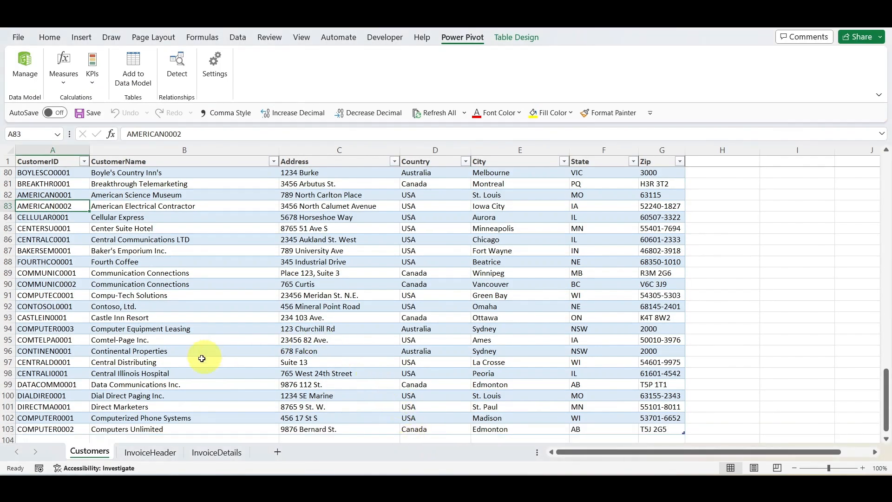
Add the Inv_Header table from the InvoiceHeader sheet to the data model, and return to the Excel workbook.
left_click(148, 451)
left_click(118, 241)
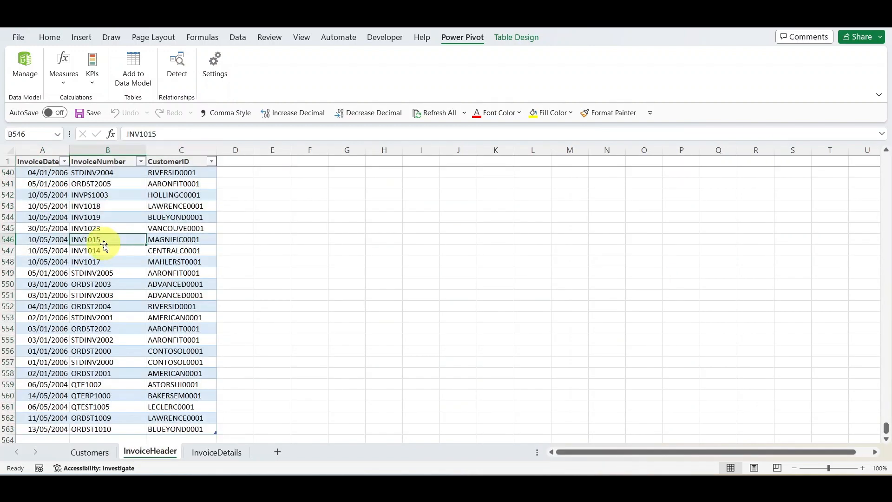
left_click(130, 66)
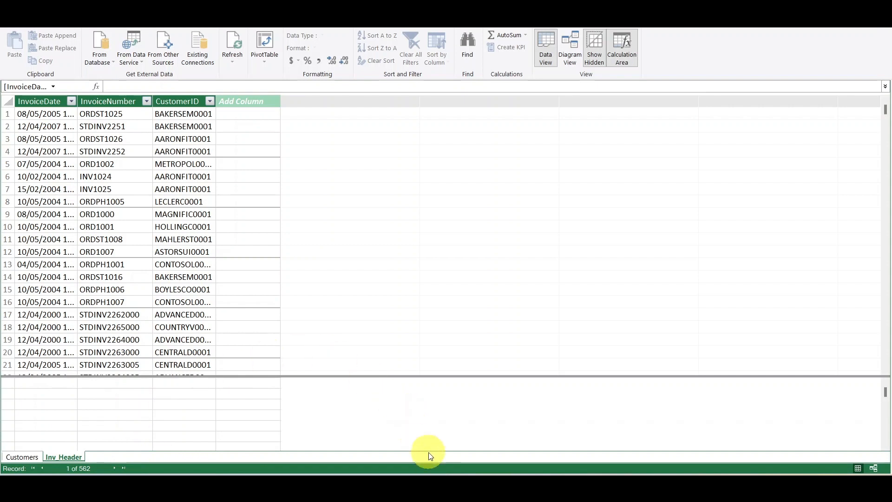
mouse_move(458, 476)
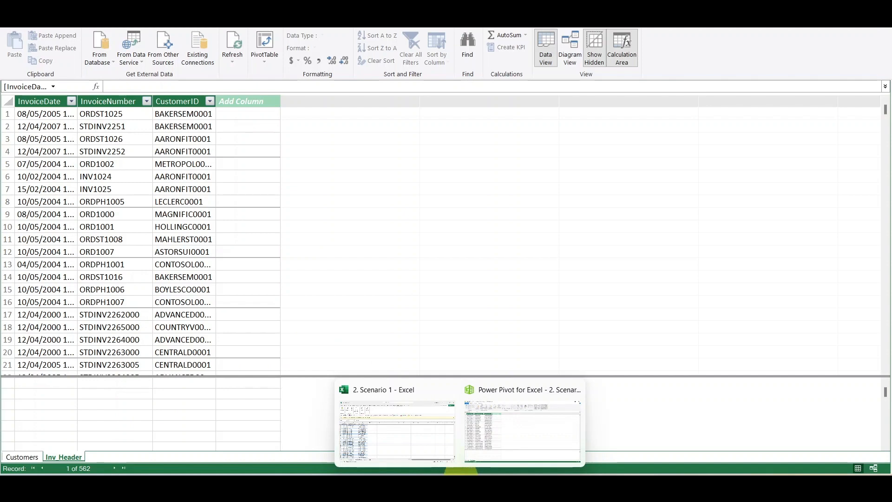
left_click(434, 437)
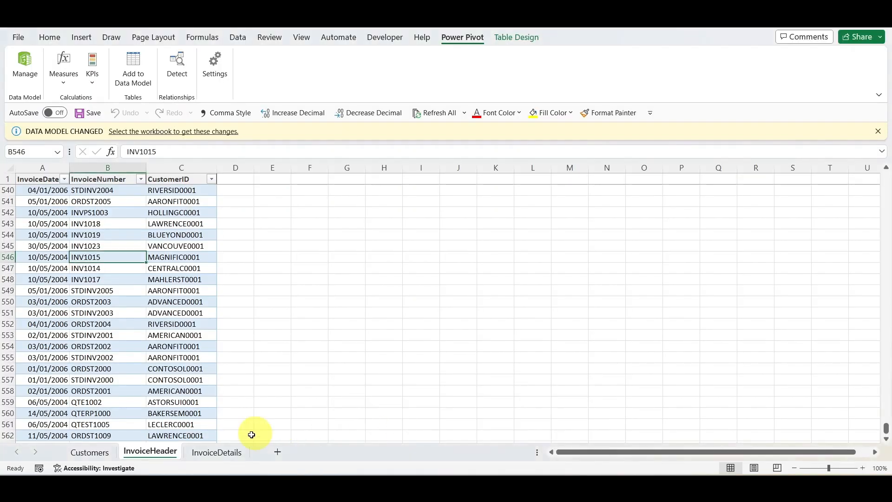
Add the Inv_Details table from the InvoiceDetails sheet to the data model.
left_click(216, 453)
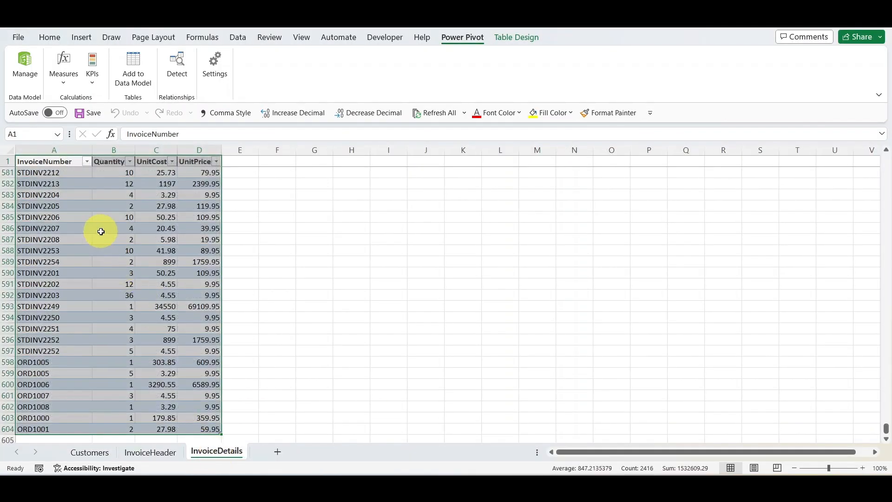
left_click(100, 229)
left_click(135, 59)
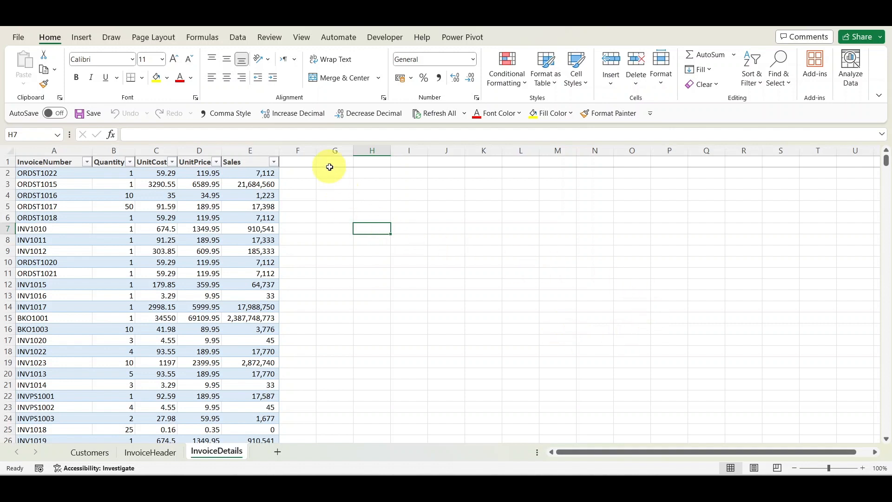
Enter the row labels C1, C2 and C3 in cells G5 to G7 beside the InvoiceDetails table.
left_click(345, 204)
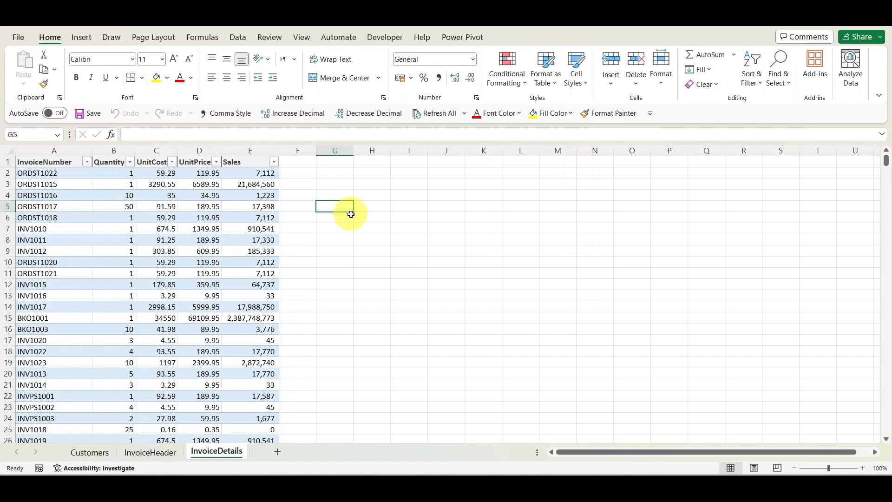
type("C1")
key("Return")
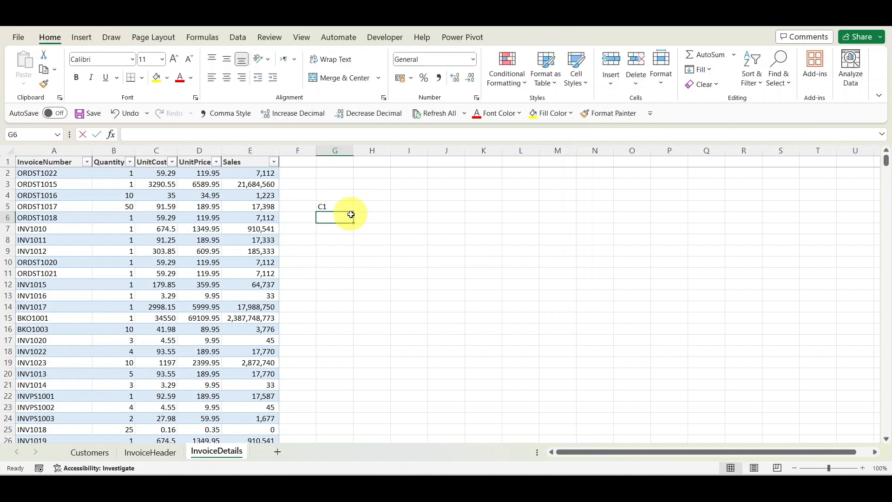
type("C2")
key("Return")
type("C")
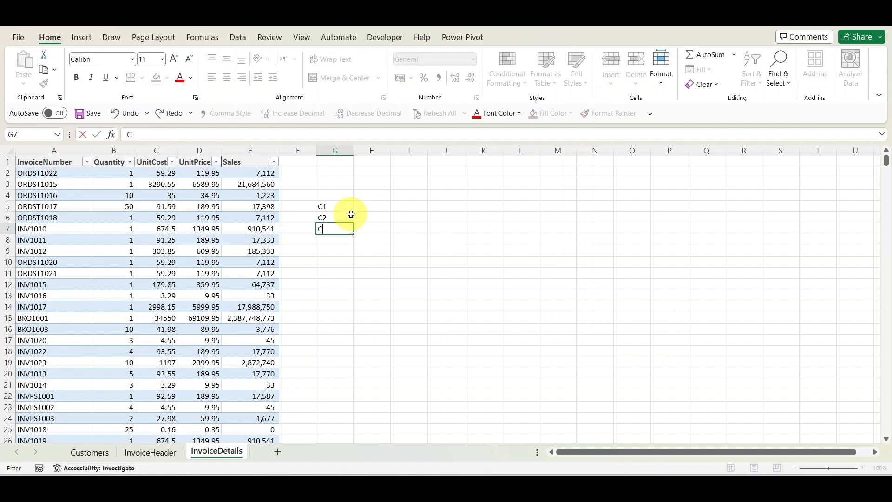
key("Return")
Enter the column headings Y1 and Y2 in cells H4 and I4 above the C1 to C3 row labels.
key("Up")
key("Up")
key("Up")
key("Up")
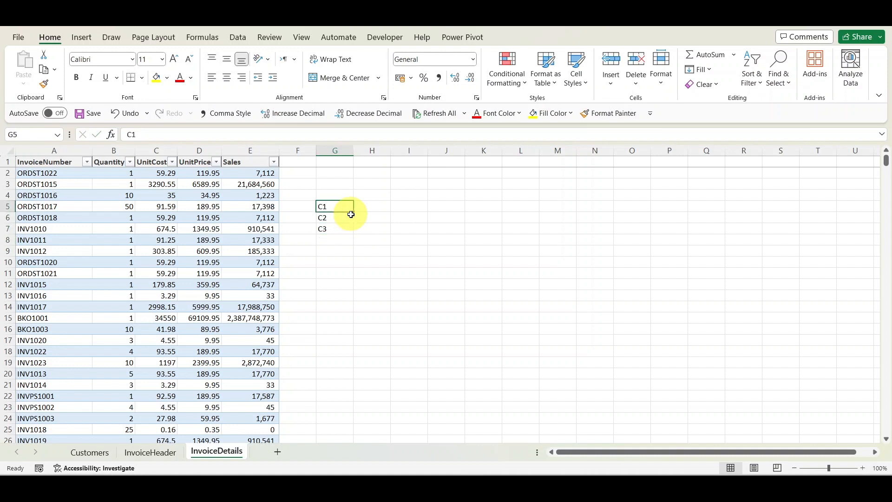
key("Right")
type("Y1")
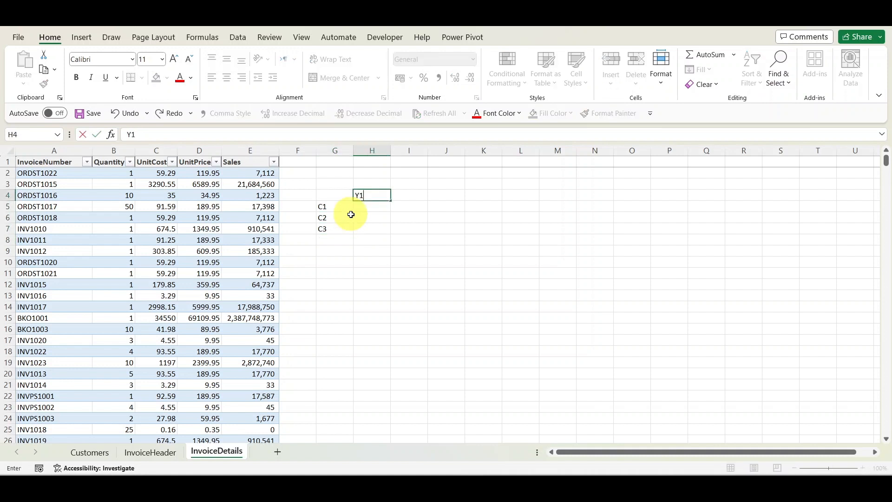
key("Tab")
type("Y2")
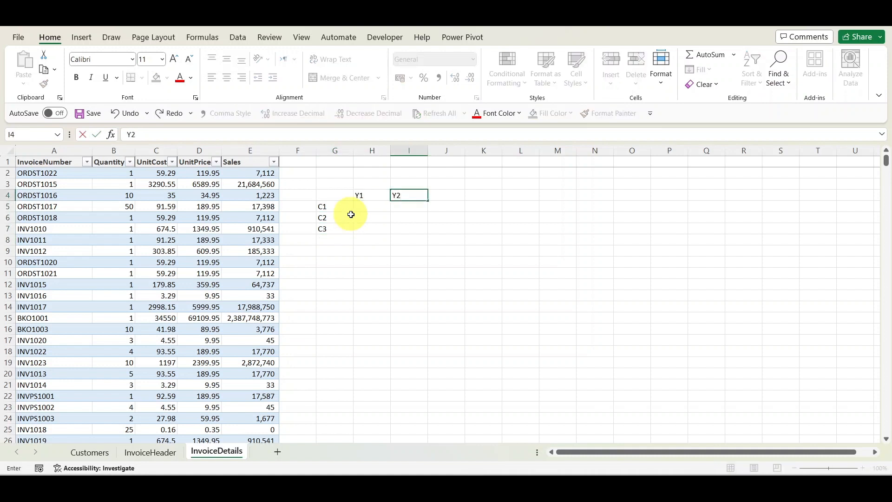
key("Return")
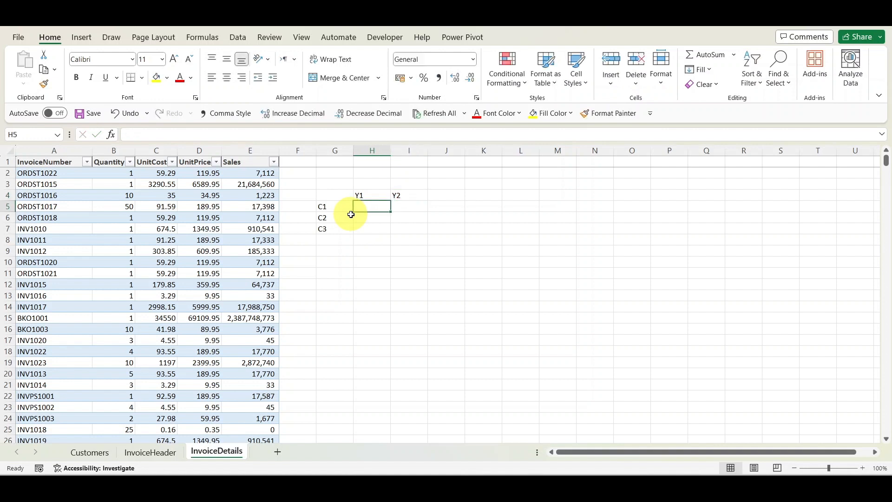
key("shift+Down")
key("shift+Down")
key("shift+Right")
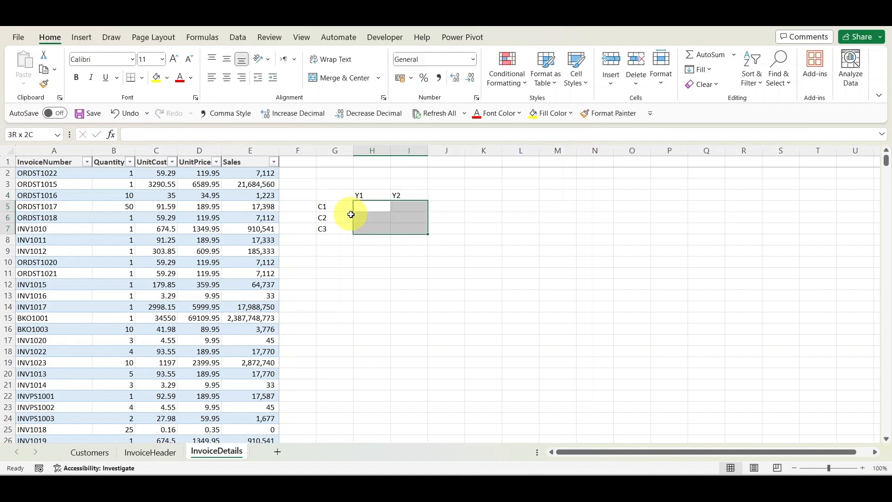
key("Up")
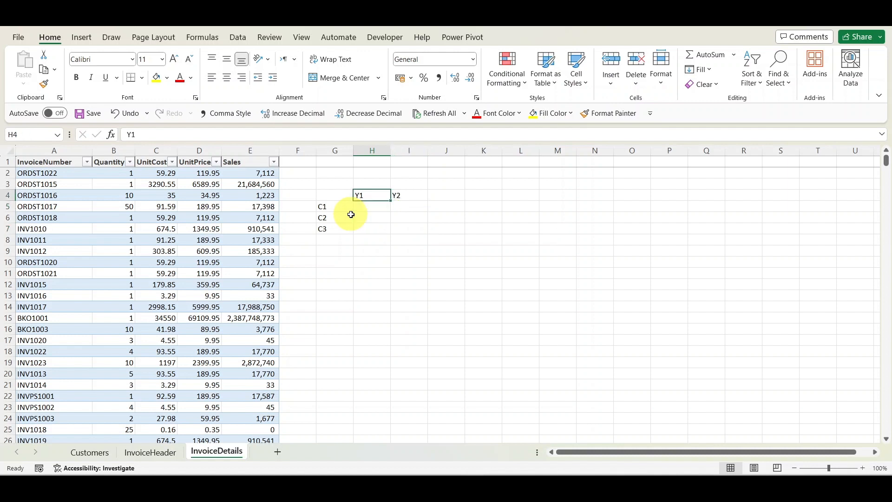
key("Left")
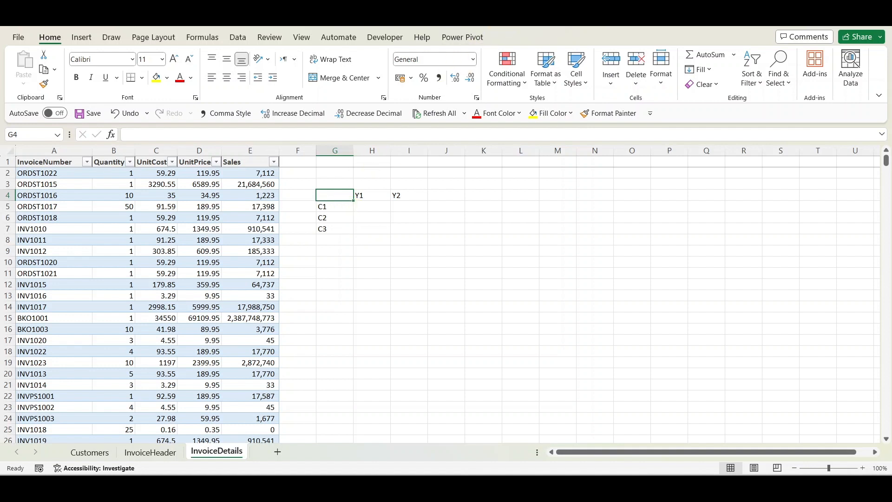
In the Power Pivot diagram view, relate the Customers table to Inv_Header through CustomerID.
left_click(473, 41)
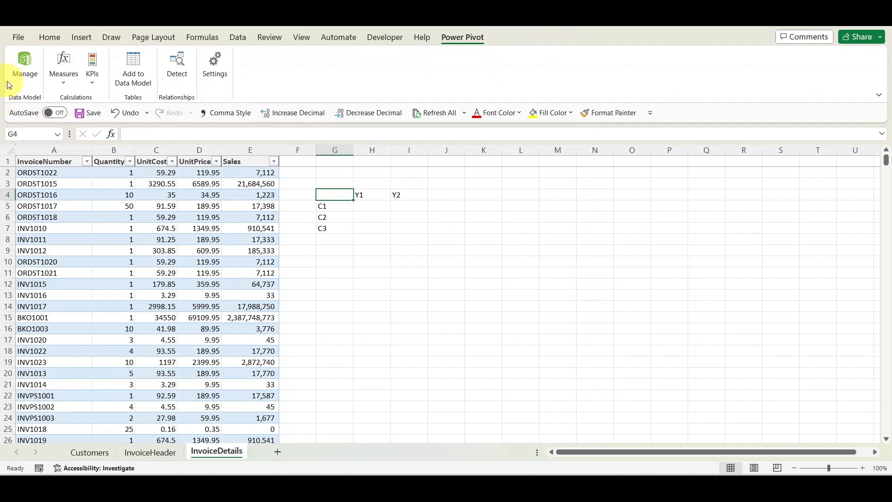
left_click(25, 63)
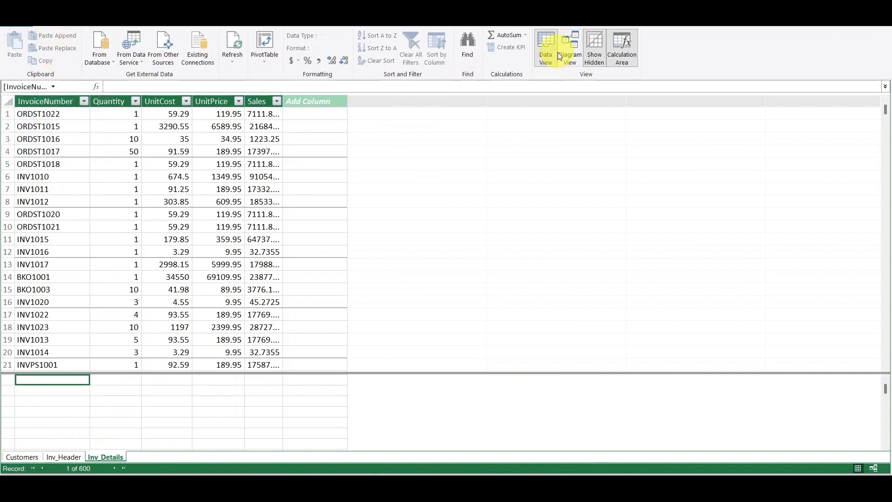
left_click(577, 54)
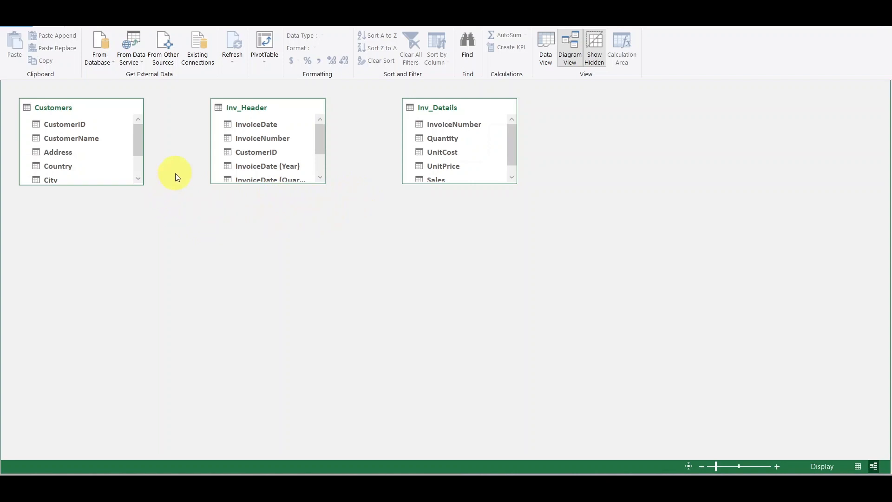
left_click(88, 126)
left_click_drag(87, 125, 240, 154)
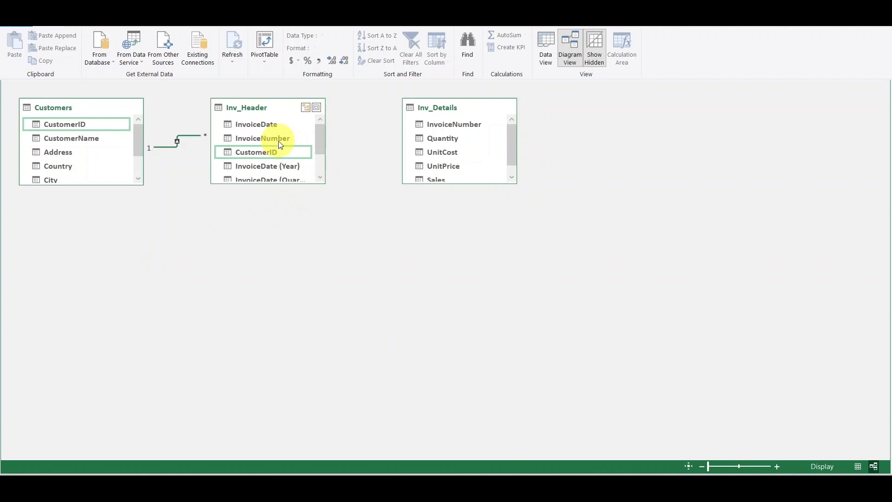
Relate Inv_Header to Inv_Details through InvoiceNumber, and return to the Excel workbook.
left_click_drag(280, 138, 432, 123)
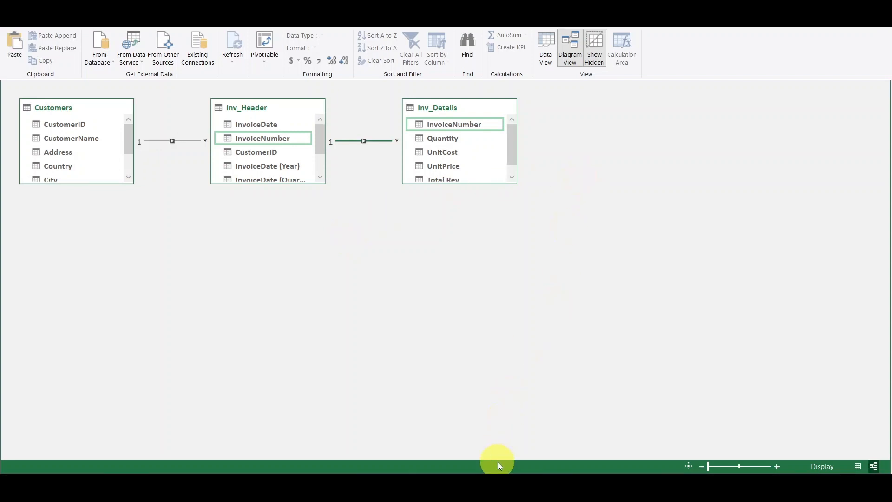
mouse_move(498, 464)
left_click(473, 447)
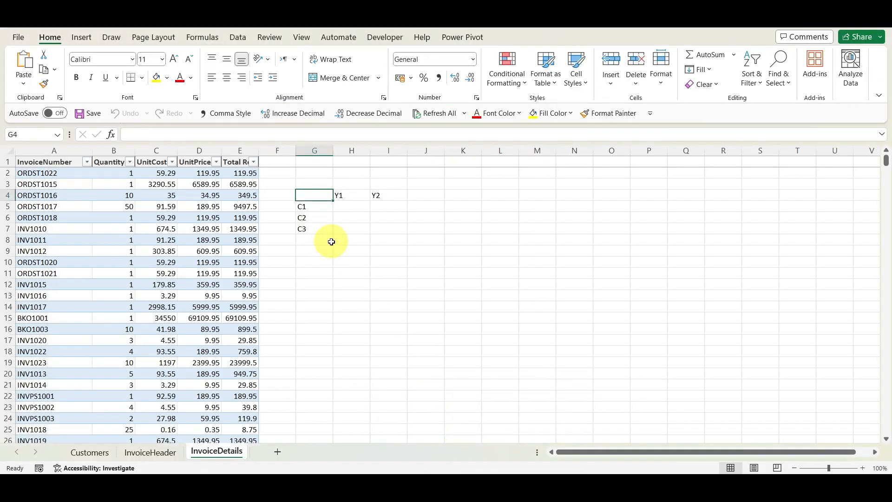
Insert a PivotTable based on the workbook's data model on a new worksheet.
left_click(83, 38)
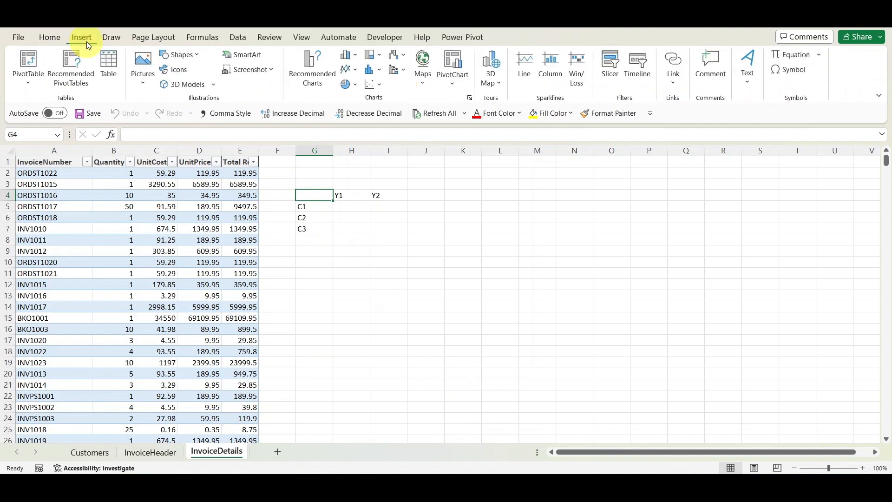
left_click(29, 63)
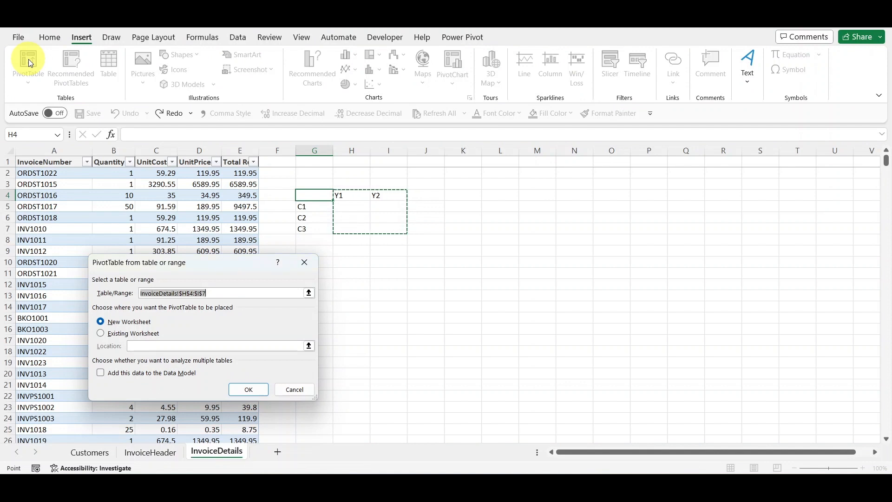
left_click(304, 394)
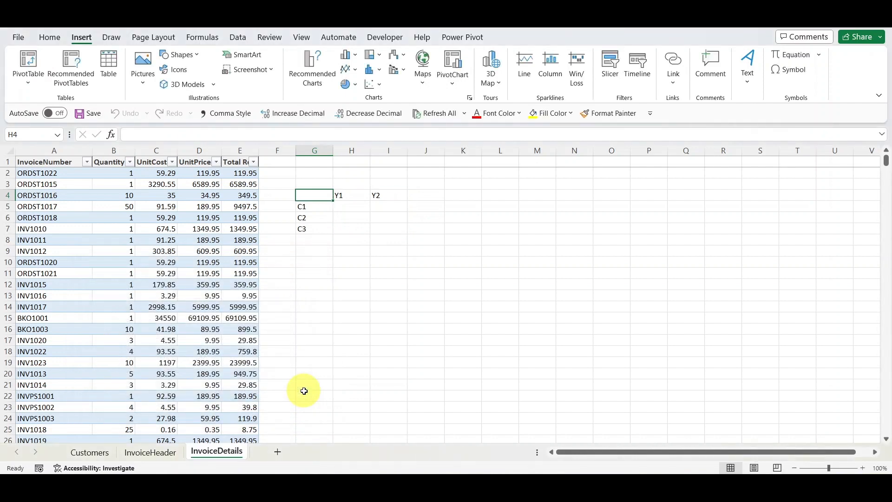
left_click(26, 83)
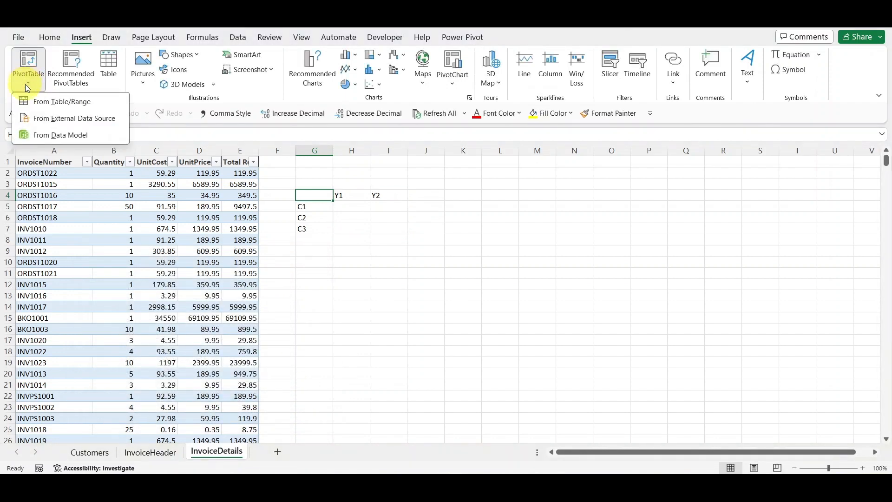
left_click(27, 135)
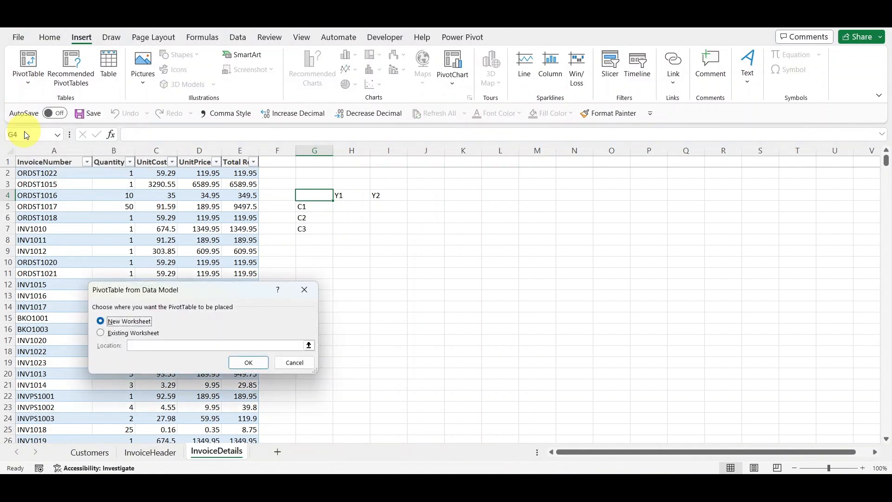
left_click(249, 363)
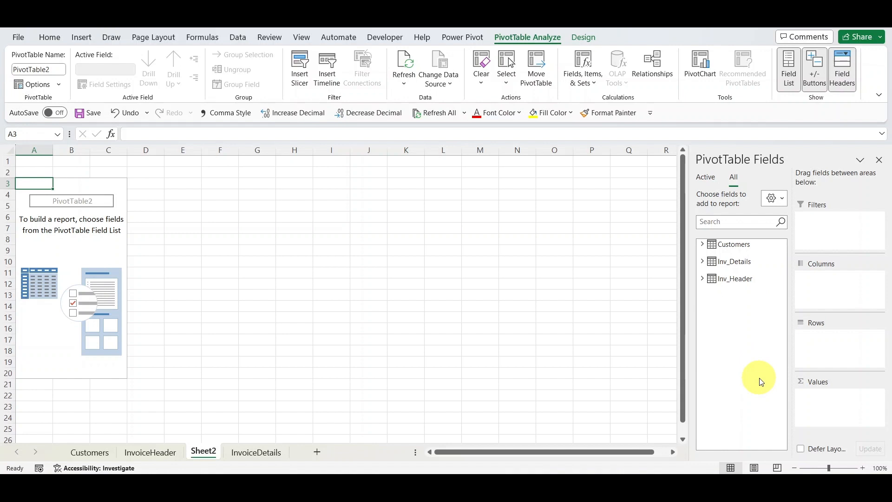
Place CustomerName from Customers in the PivotTable rows and InvoiceDate (Year) from Inv_Header in the columns.
left_click(702, 245)
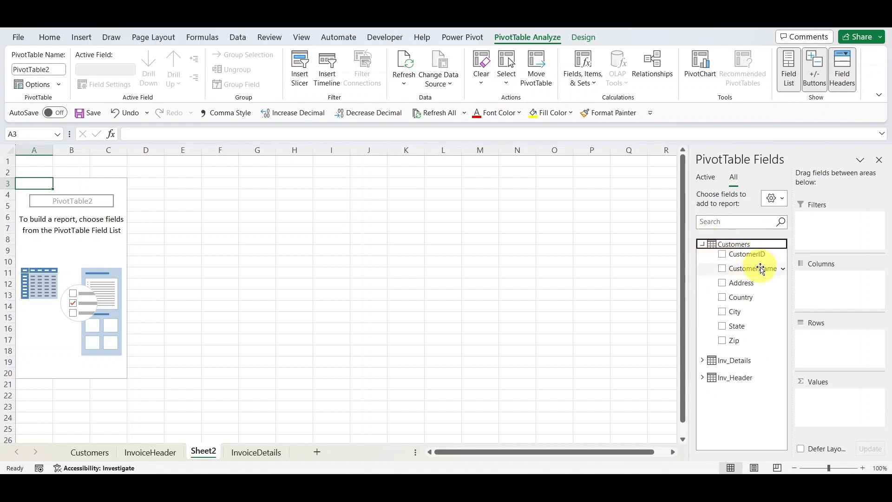
left_click_drag(760, 269, 834, 353)
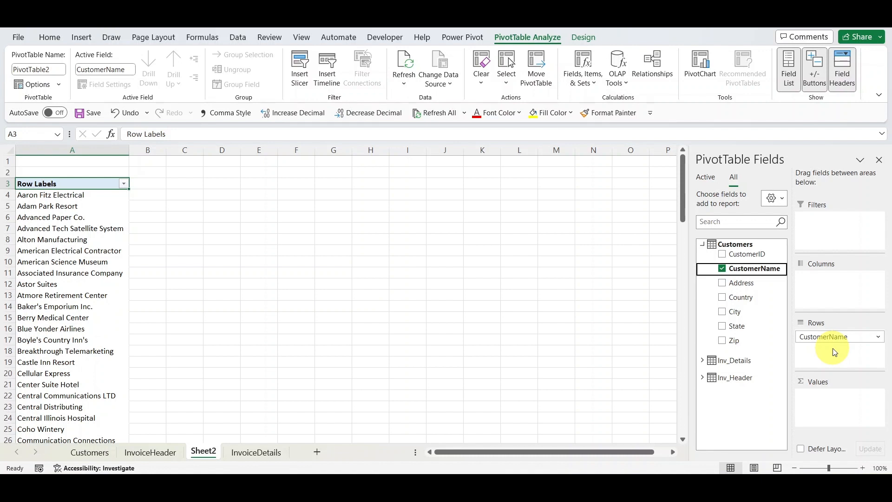
left_click(703, 360)
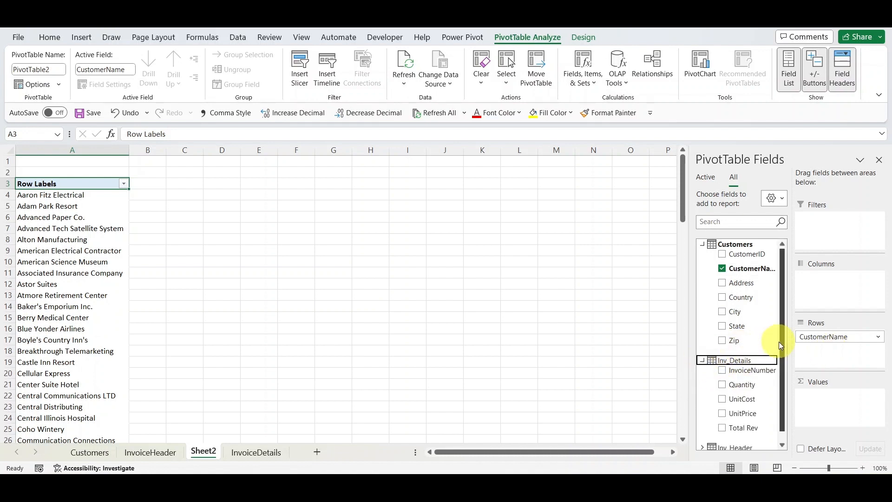
left_click_drag(781, 342, 776, 380)
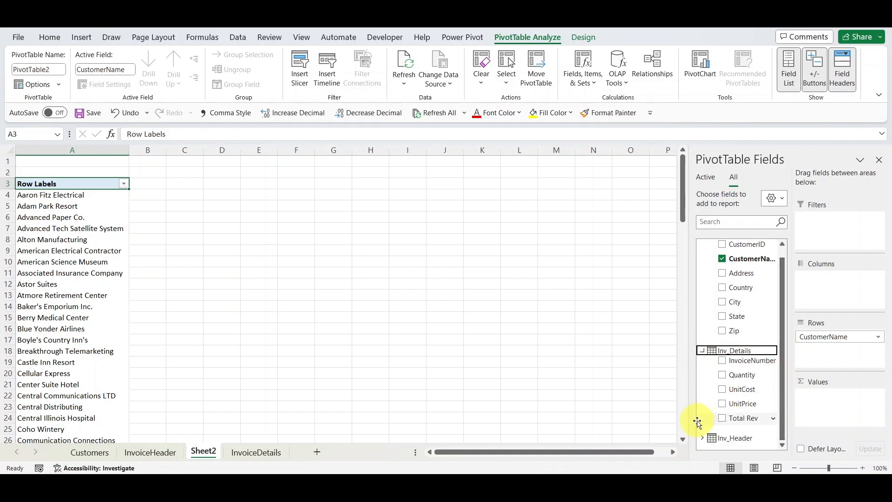
left_click(700, 437)
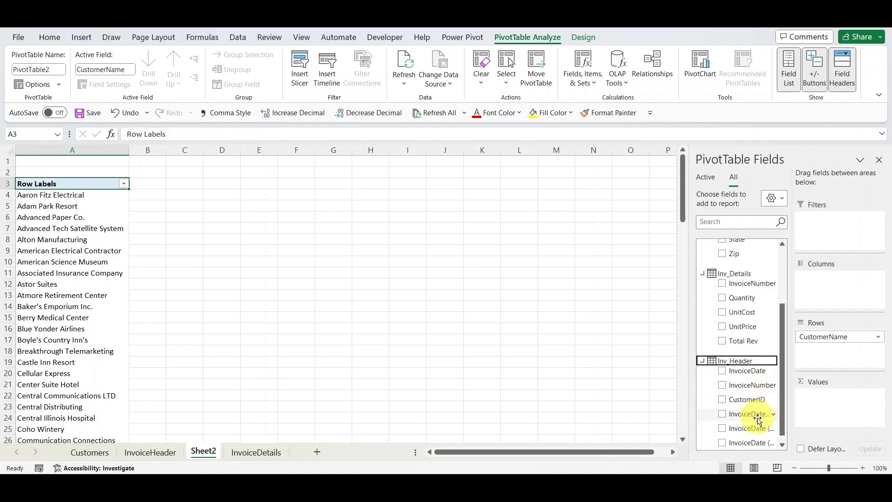
left_click_drag(758, 421, 840, 298)
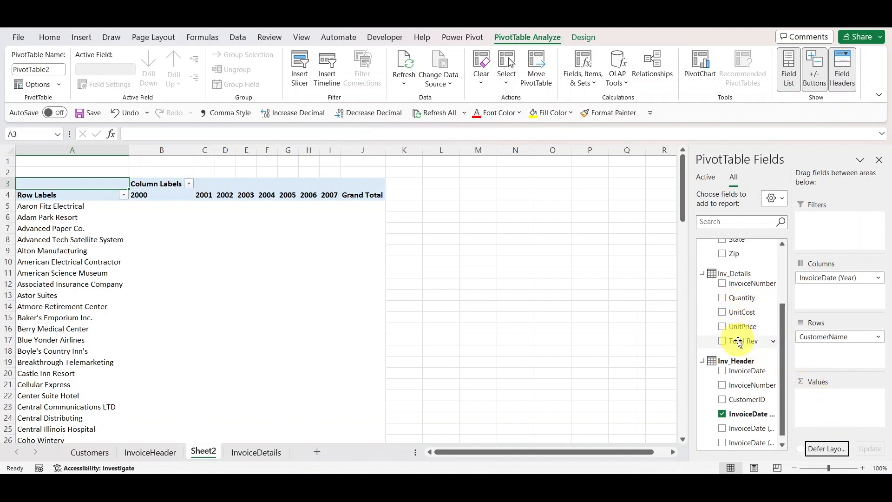
Add Total Rev from Inv_Details to the PivotTable as summed values.
left_click_drag(743, 340, 811, 407)
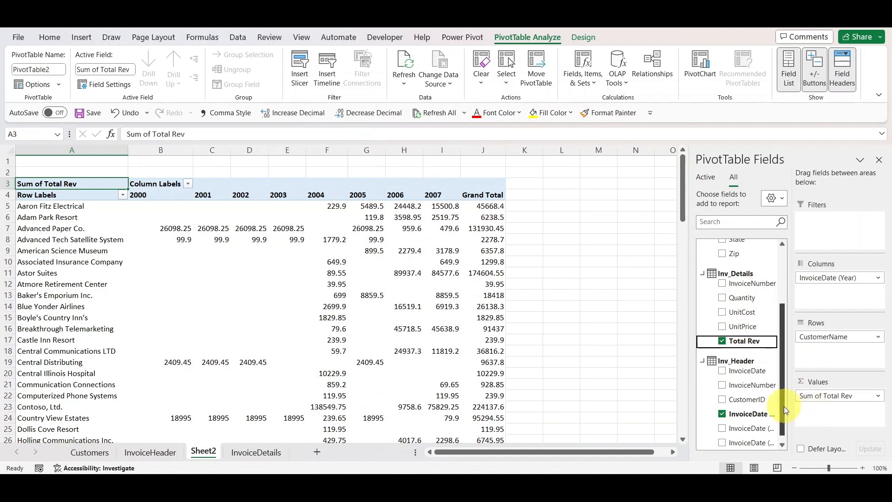
left_click_drag(783, 406, 786, 331)
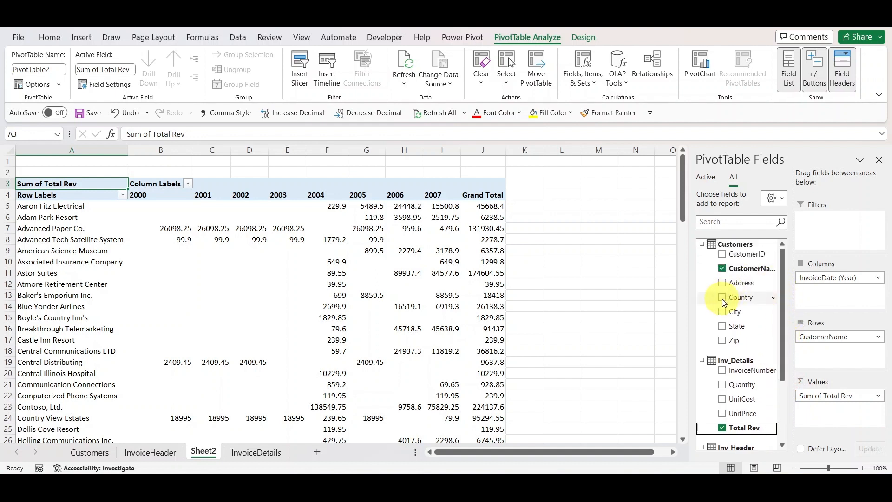
left_click_drag(779, 300, 781, 358)
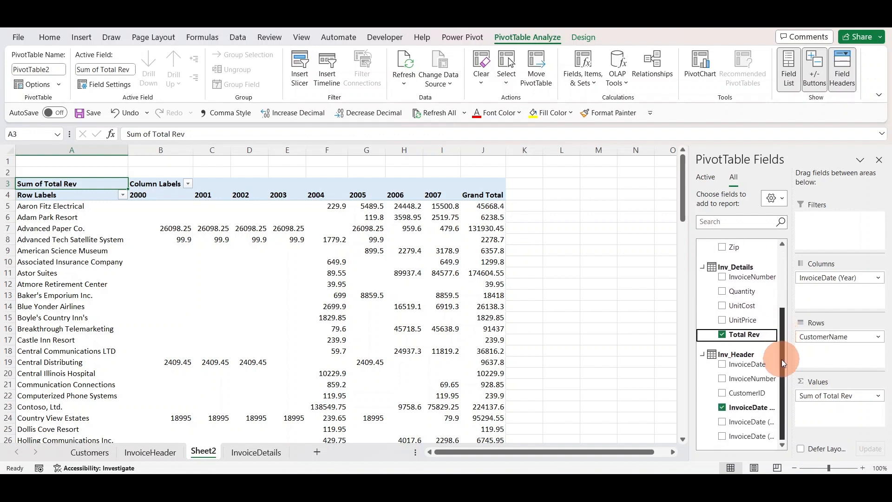